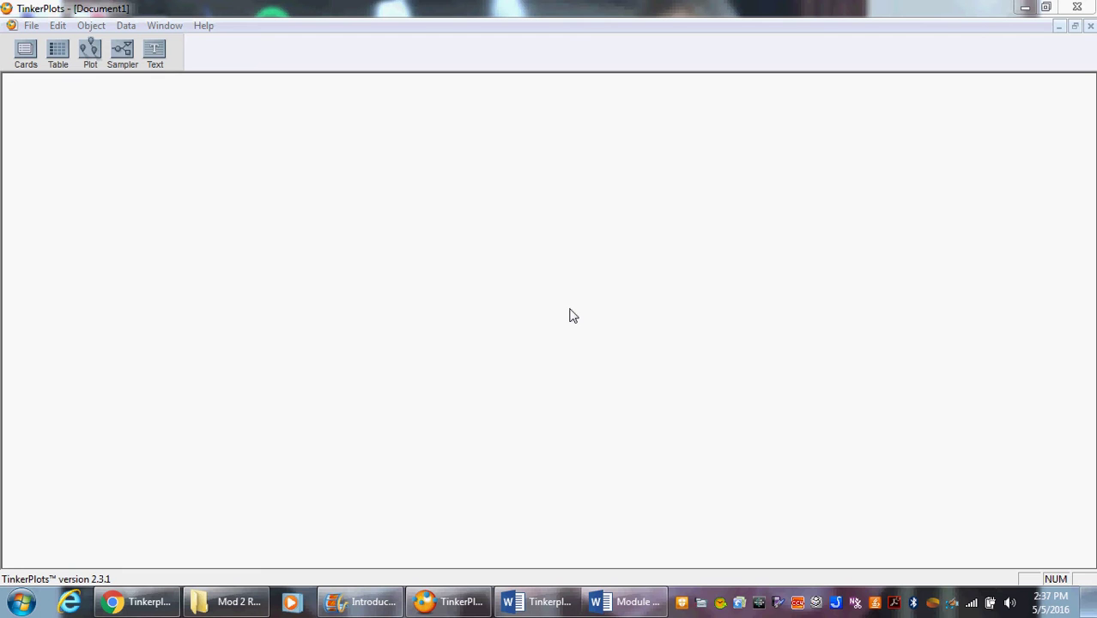
Open the US Cities.tp sample file from Data and Demos > Social Studies
{"action": "left_click", "coordinate": [31, 25]}
{"action": "left_click", "coordinate": [56, 64]}
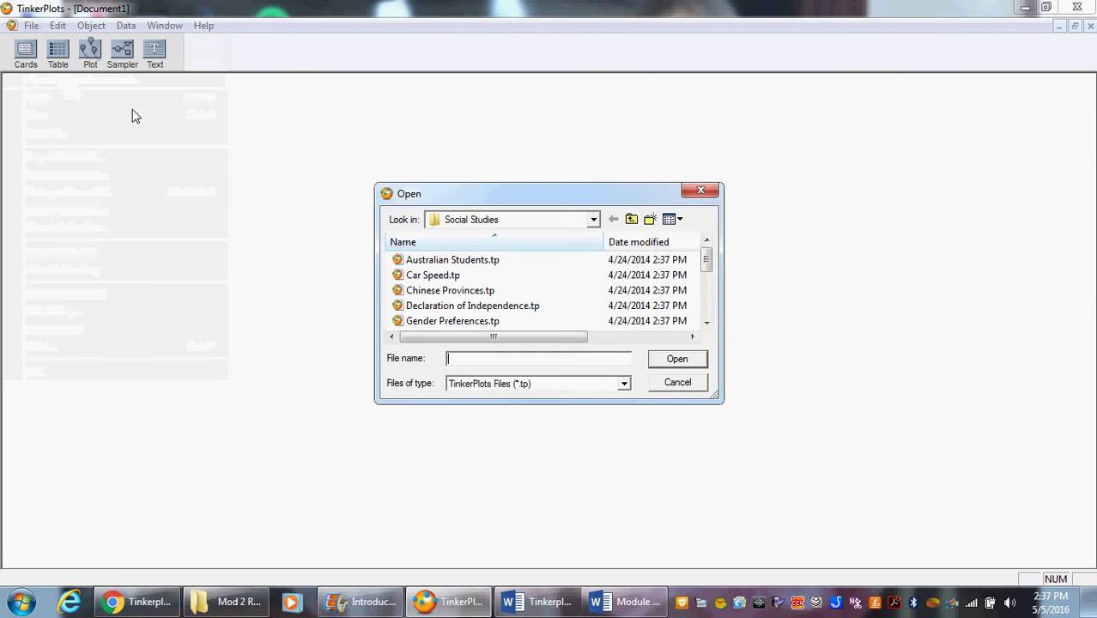
{"action": "left_click", "coordinate": [593, 220]}
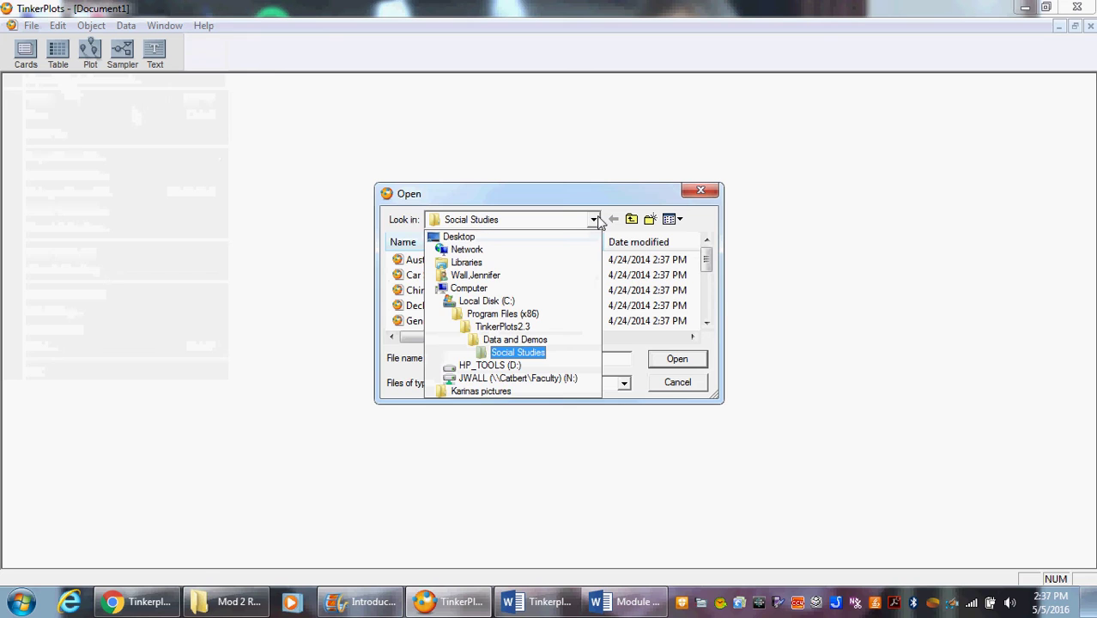
{"action": "left_click", "coordinate": [515, 340]}
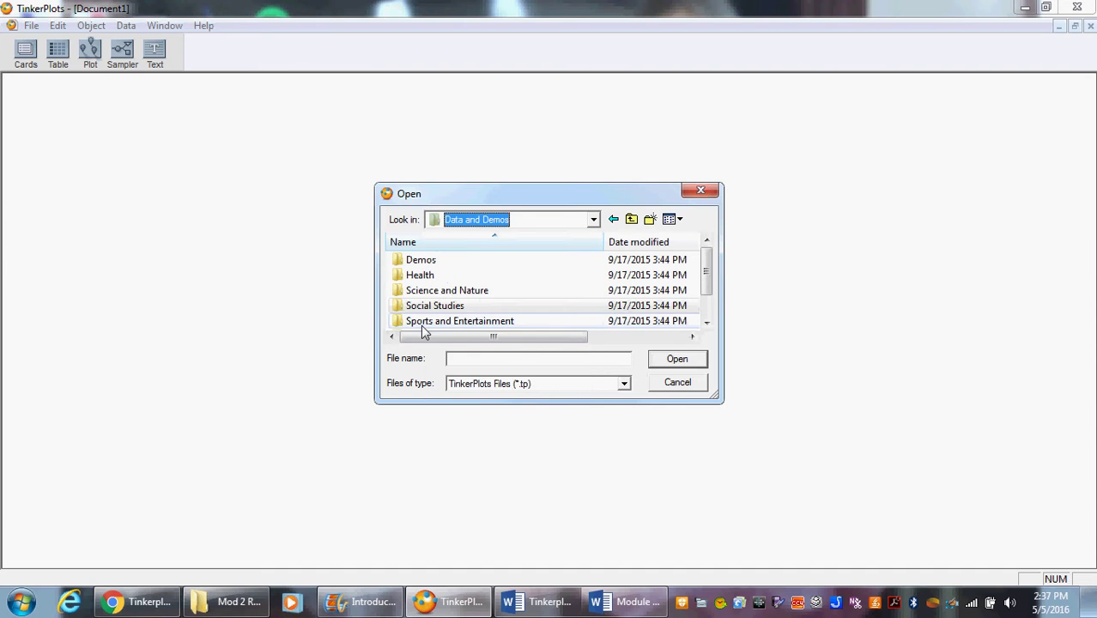
{"action": "double_click", "coordinate": [431, 309]}
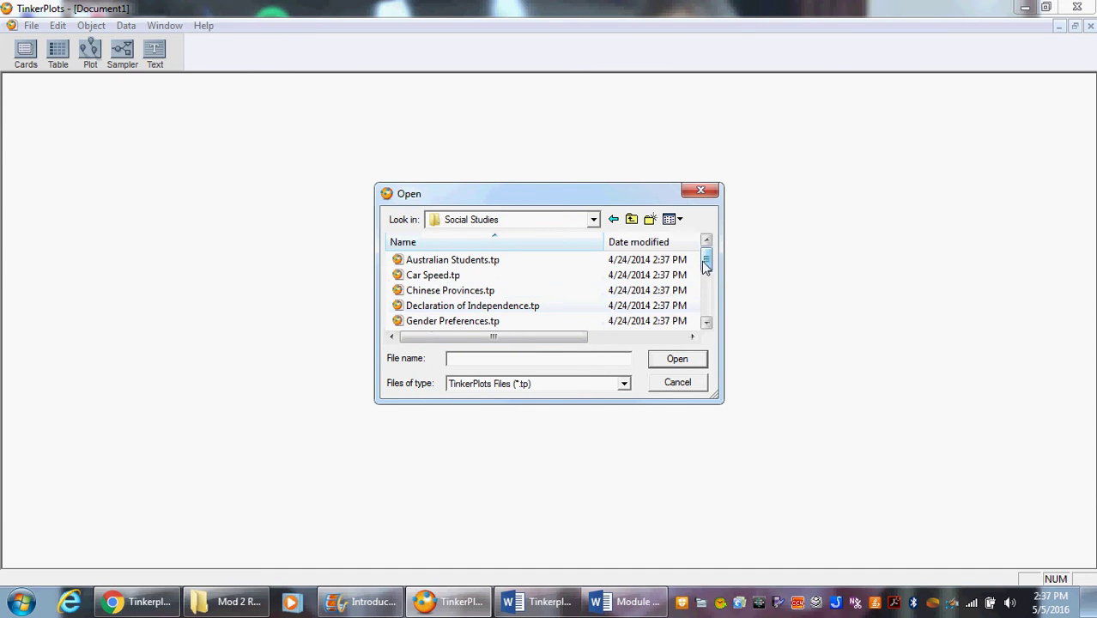
{"action": "left_click_drag", "start_coordinate": [707, 261], "coordinate": [708, 290]}
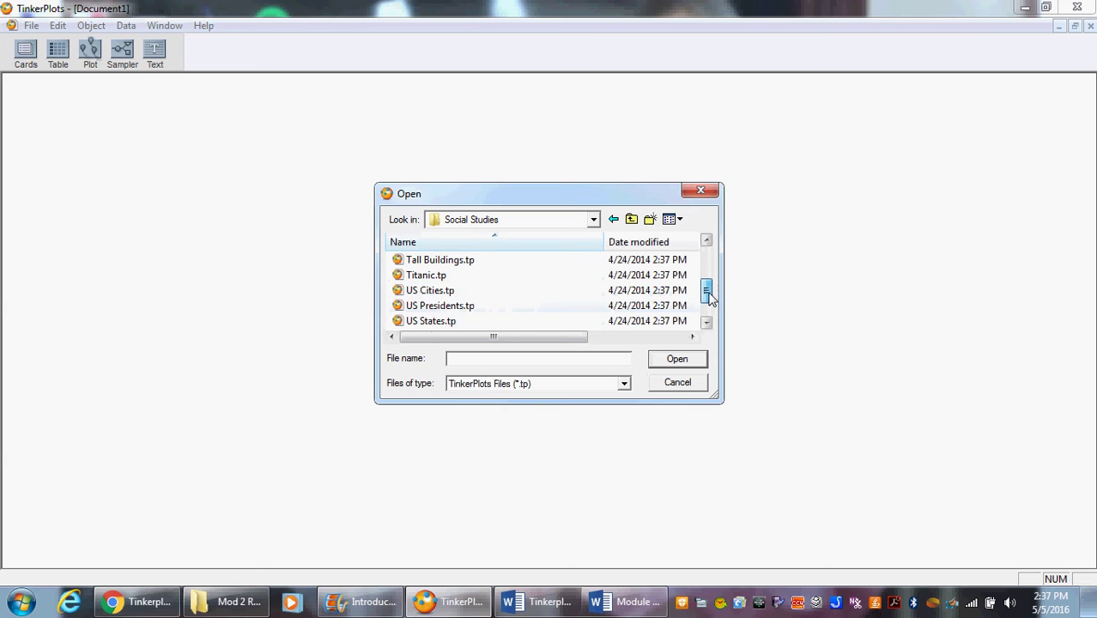
{"action": "left_click", "coordinate": [420, 296]}
{"action": "double_click", "coordinate": [420, 296]}
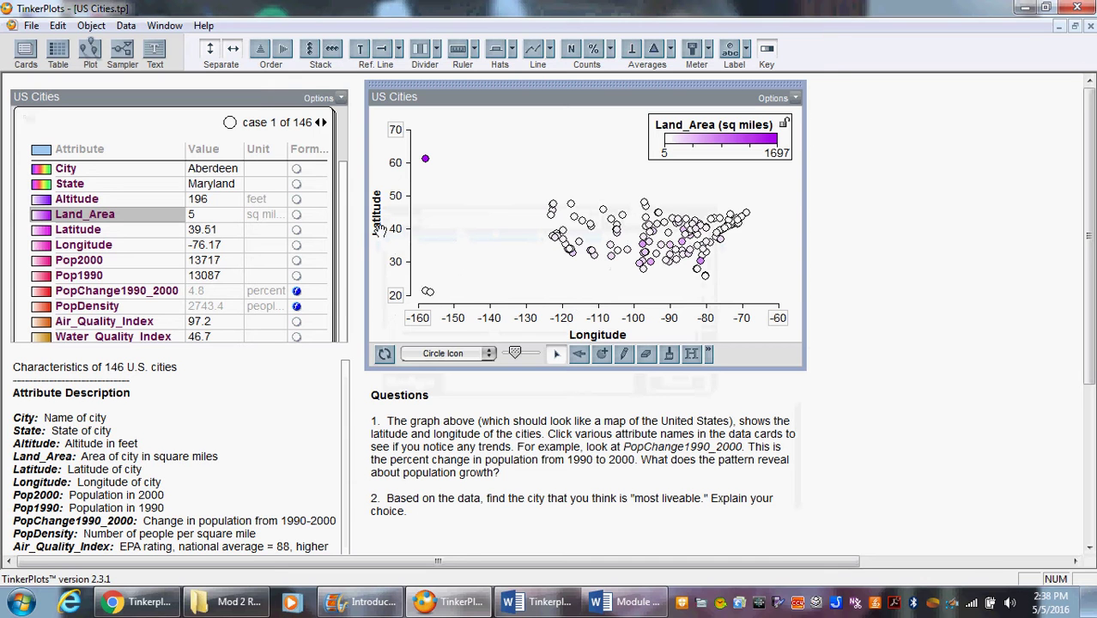
Mix up the city points, colour them by Pop2000, and separate them into 2,000,000-wide Pop2000 bins
{"action": "left_click", "coordinate": [384, 355]}
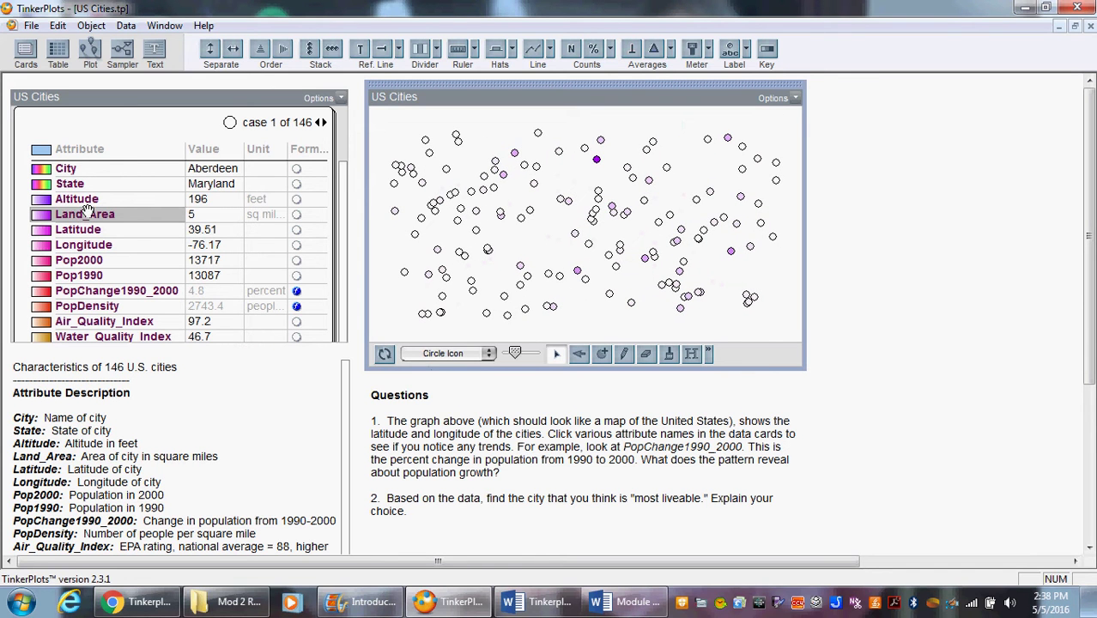
{"action": "left_click", "coordinate": [90, 262]}
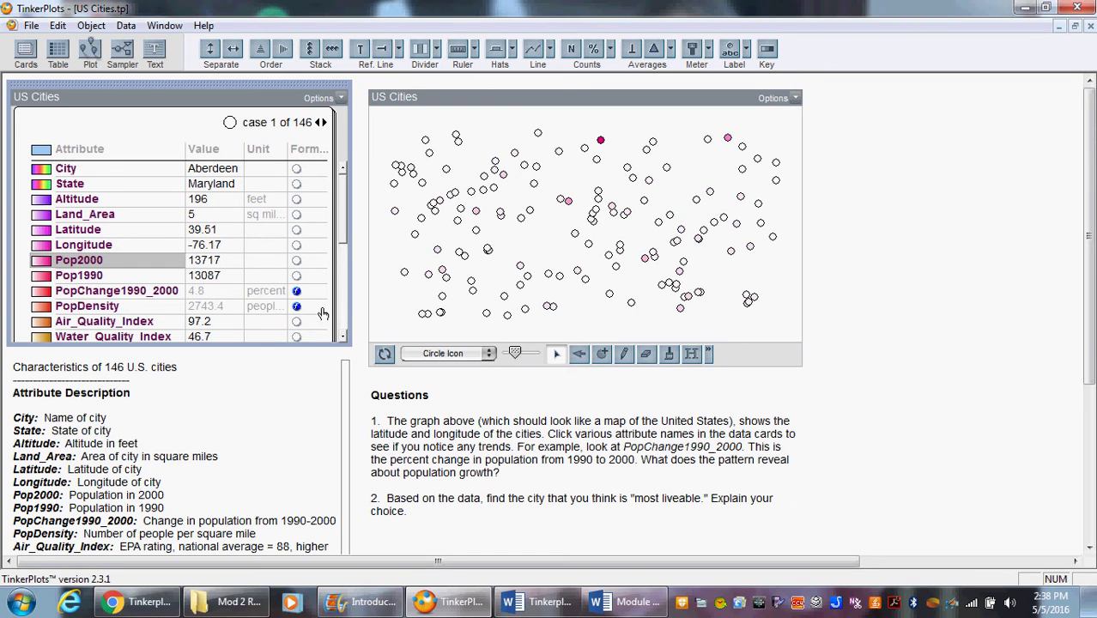
{"action": "left_click_drag", "start_coordinate": [459, 204], "coordinate": [612, 203]}
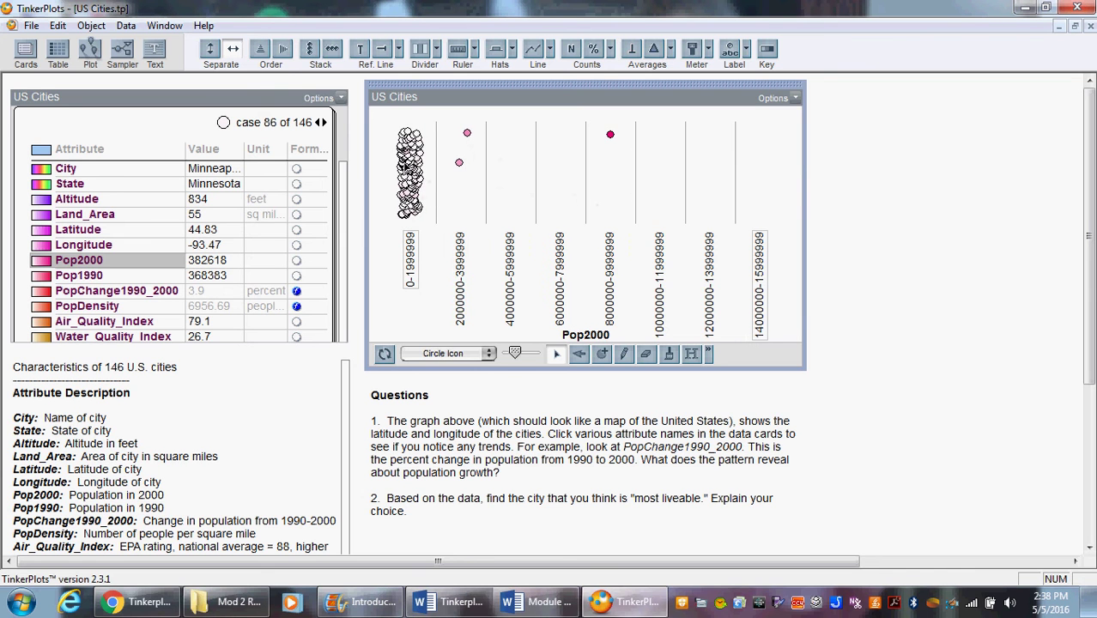
Make the Pop2000 axis continuous and check the largest cities, including New York, Los Angeles and Houston
{"action": "left_click_drag", "start_coordinate": [426, 183], "coordinate": [640, 213]}
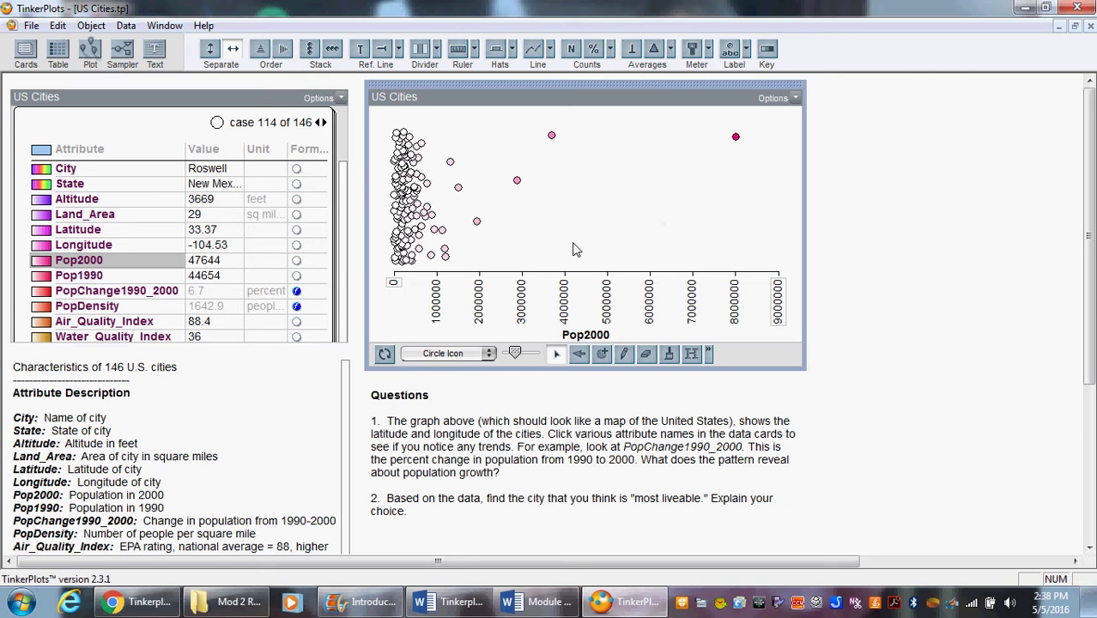
{"action": "left_click", "coordinate": [736, 137]}
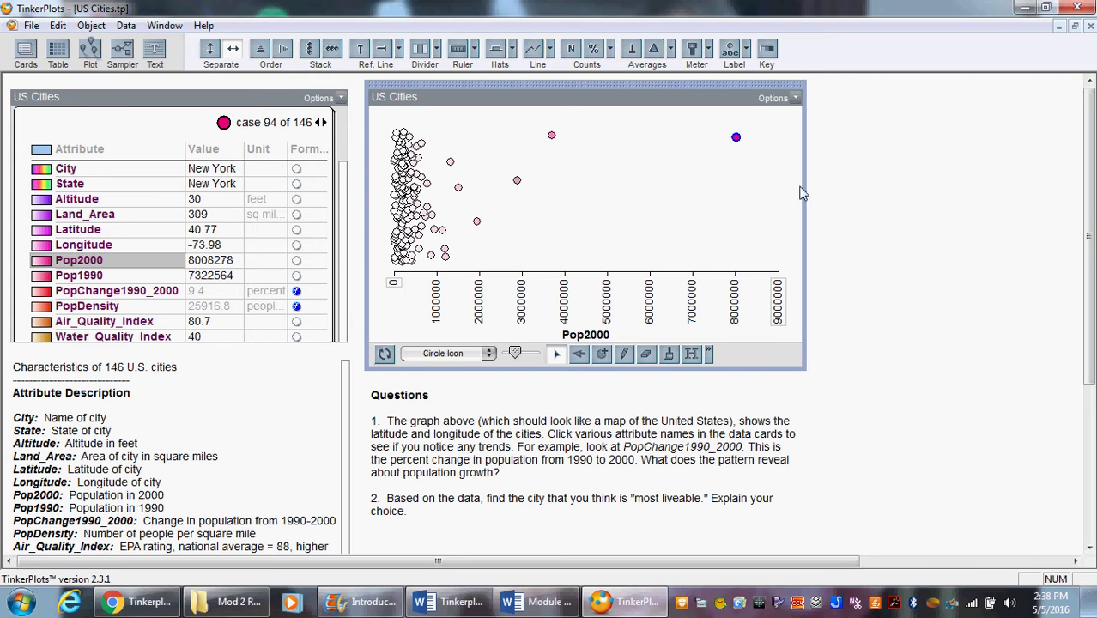
{"action": "left_click", "coordinate": [553, 137]}
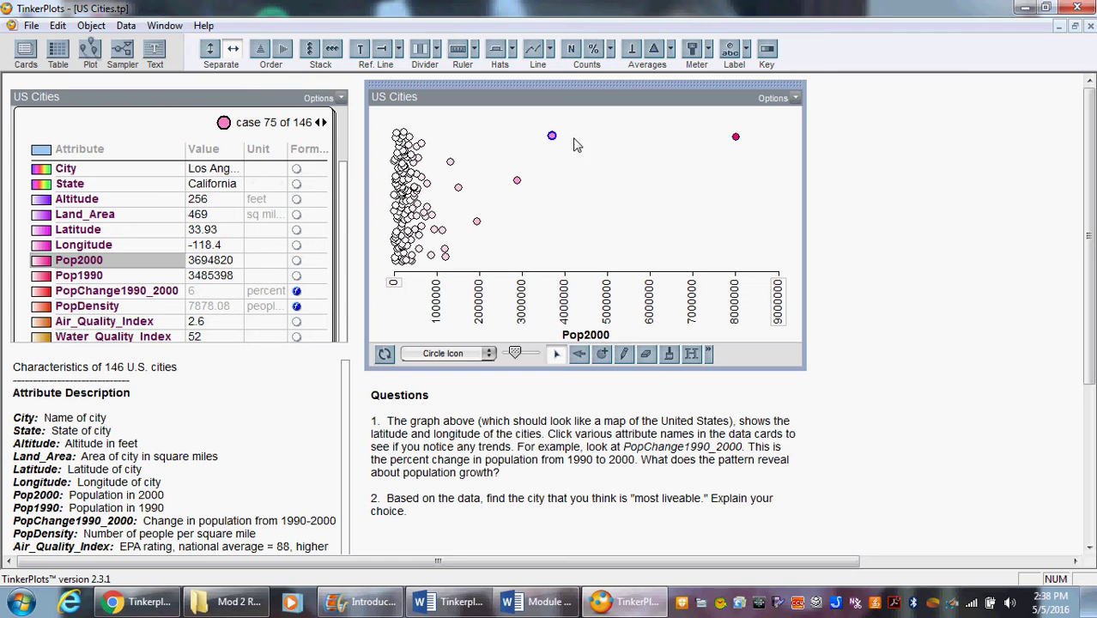
{"action": "left_click", "coordinate": [518, 181]}
{"action": "left_click", "coordinate": [476, 221]}
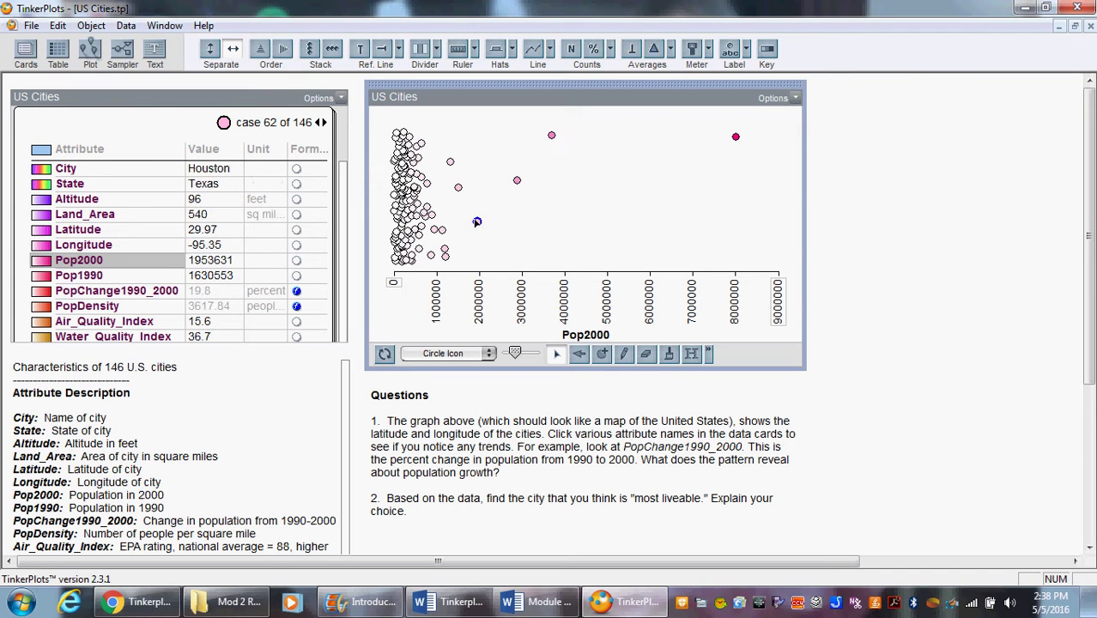
Check several low-population cities, then stack the points into a dot plot with counts
{"action": "left_click", "coordinate": [394, 241]}
{"action": "left_click", "coordinate": [395, 237]}
{"action": "left_click", "coordinate": [394, 214]}
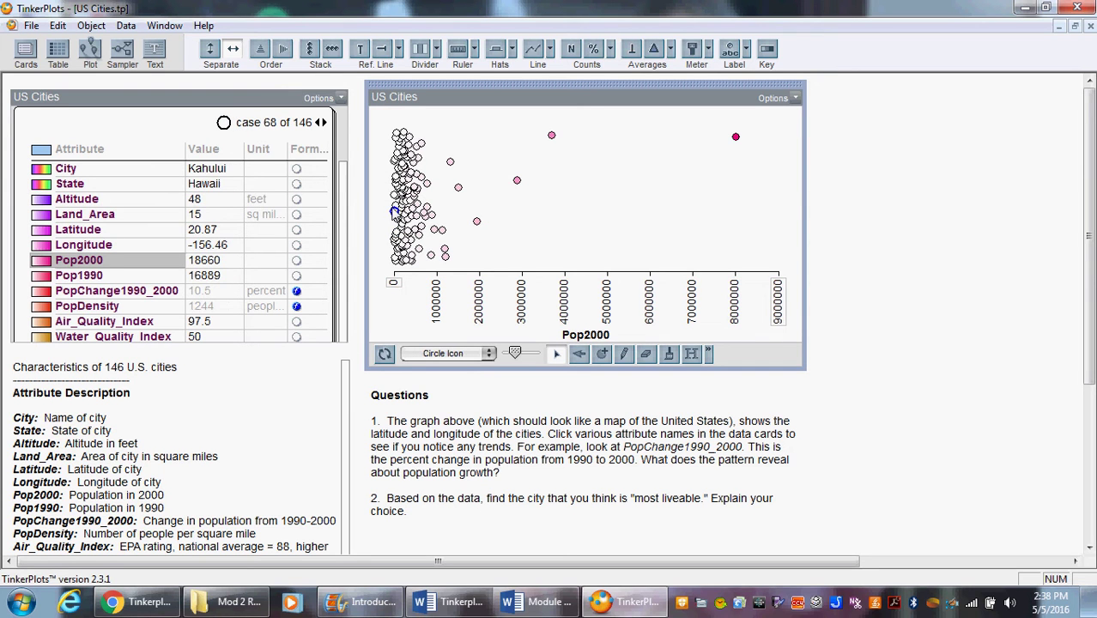
{"action": "left_click", "coordinate": [395, 206]}
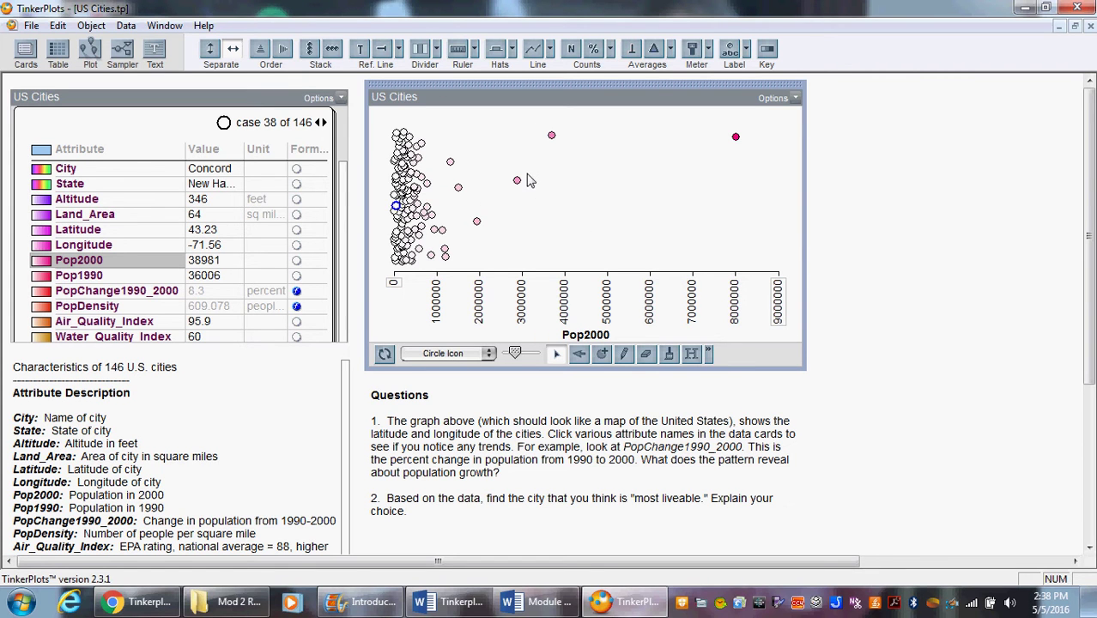
{"action": "left_click", "coordinate": [309, 49]}
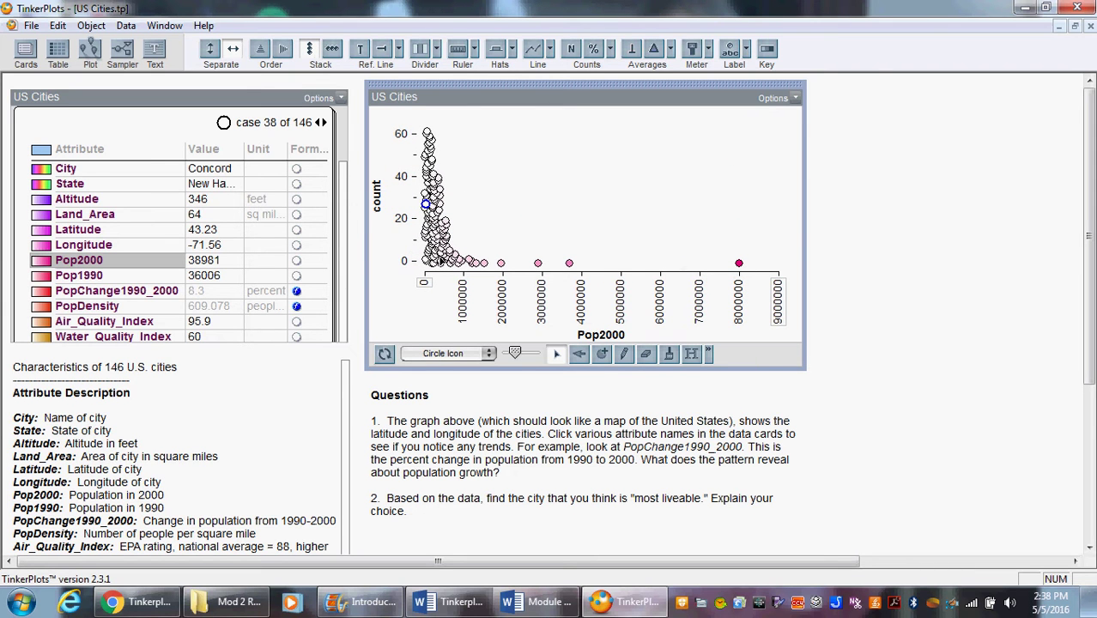
{"action": "left_click", "coordinate": [427, 134]}
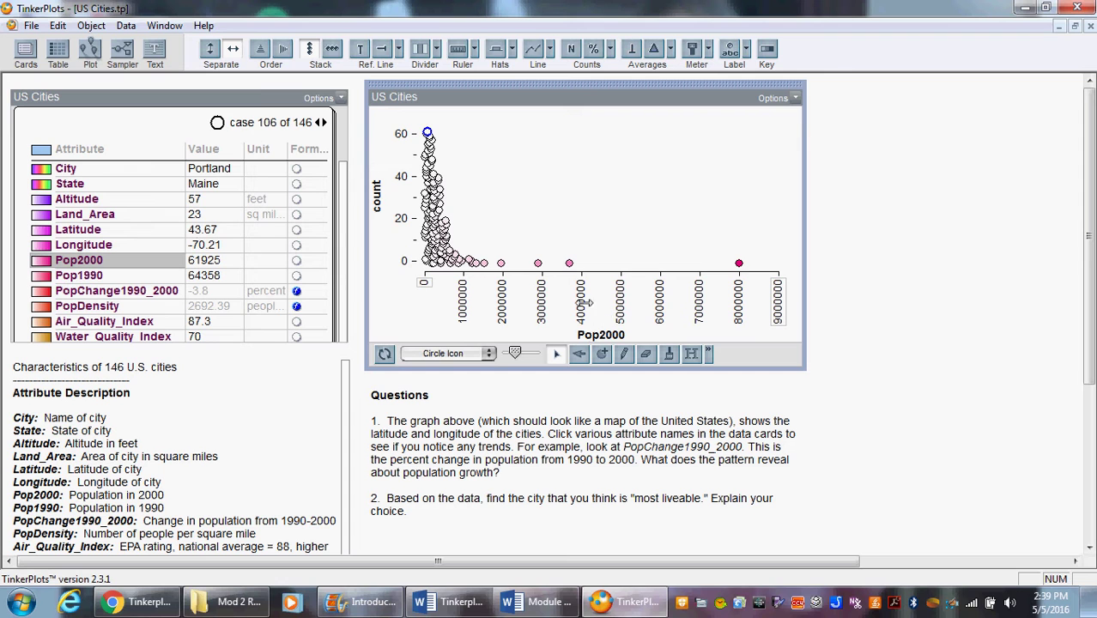
Plot Pop1990, then Land_Area, and identify Anchorage, Alaska as the 1697 sq mile outlier
{"action": "left_click_drag", "start_coordinate": [103, 261], "coordinate": [532, 291]}
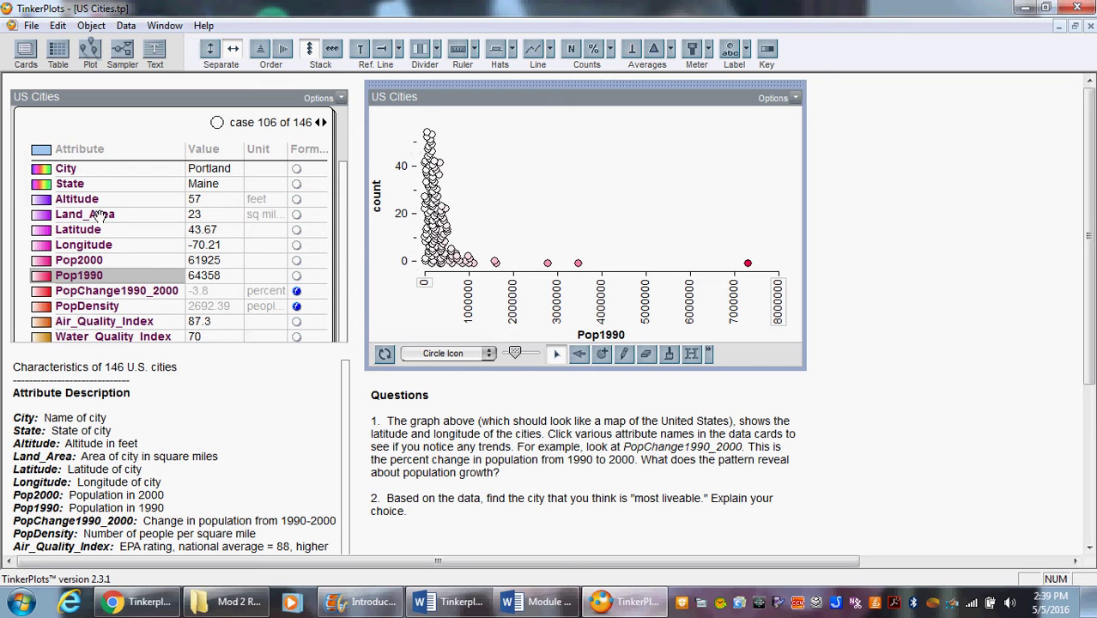
{"action": "left_click_drag", "start_coordinate": [97, 215], "coordinate": [565, 319]}
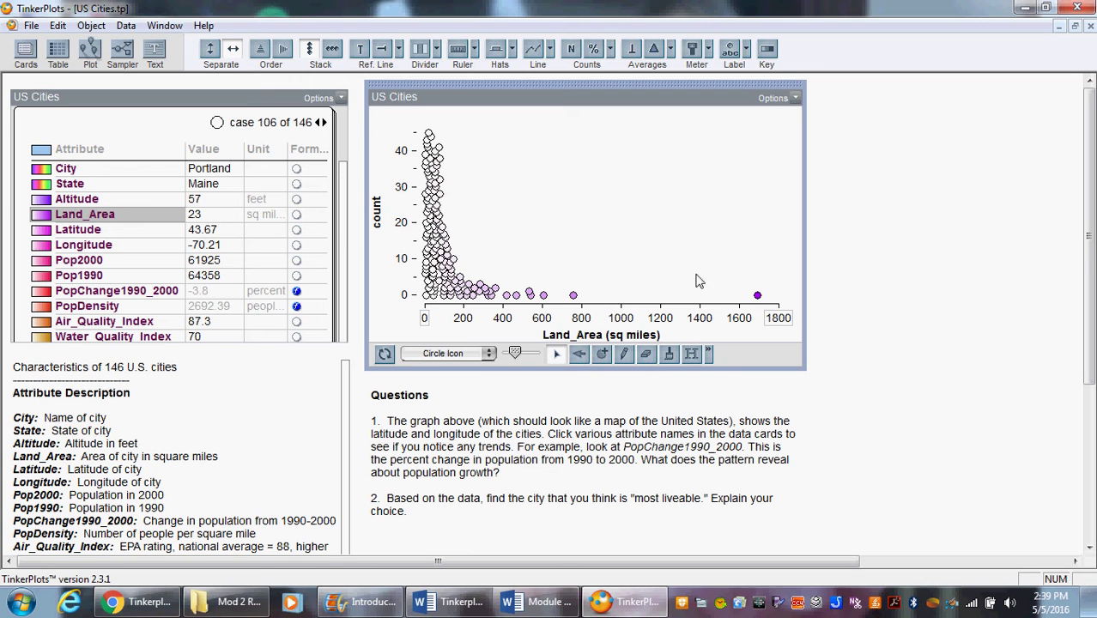
{"action": "left_click", "coordinate": [758, 296]}
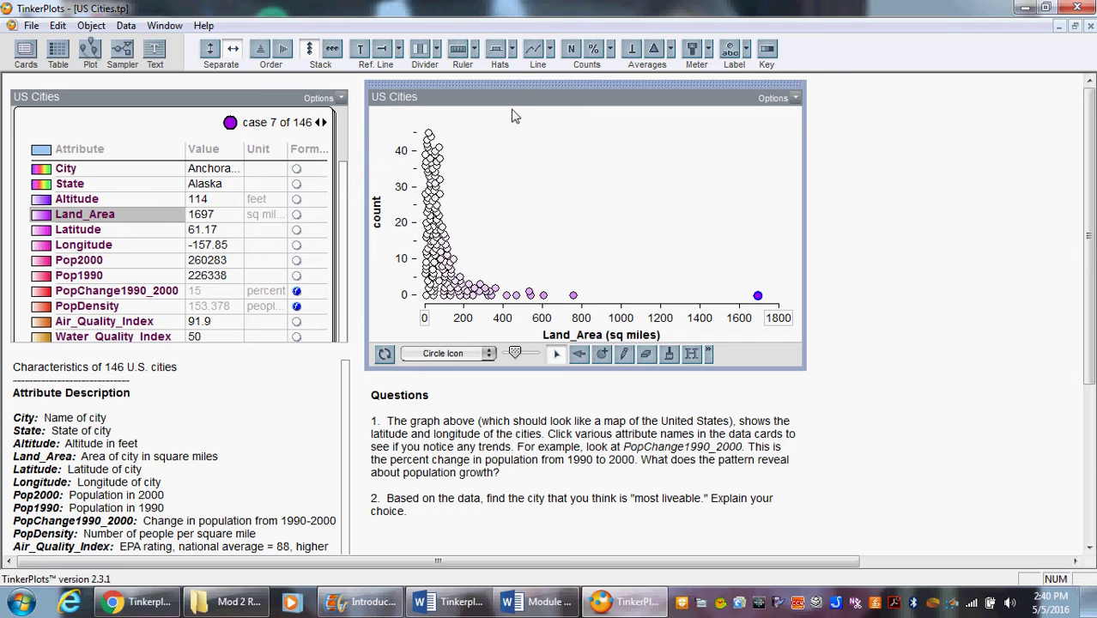
Choose Box Plot from the Hats menu to overlay Land_Area, showing an inter-quartile range of 100
{"action": "left_click", "coordinate": [512, 50]}
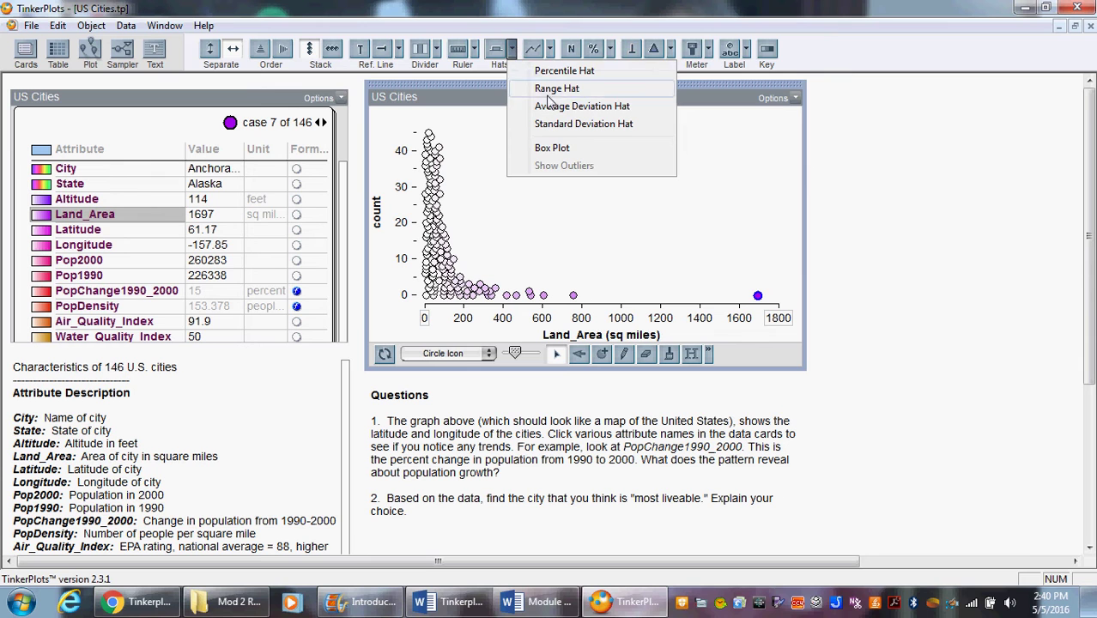
{"action": "left_click", "coordinate": [557, 149]}
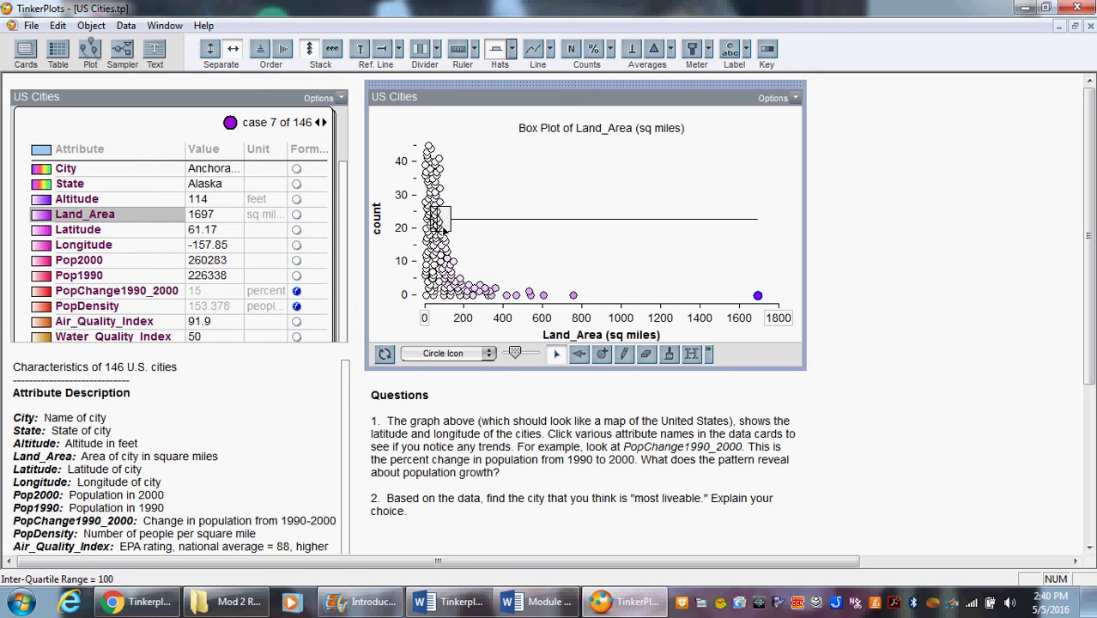
Place a reference line at 130 sq miles and show the box plot's outliers as separate dots
{"action": "left_click", "coordinate": [360, 49]}
{"action": "left_click_drag", "start_coordinate": [541, 148], "coordinate": [449, 151]}
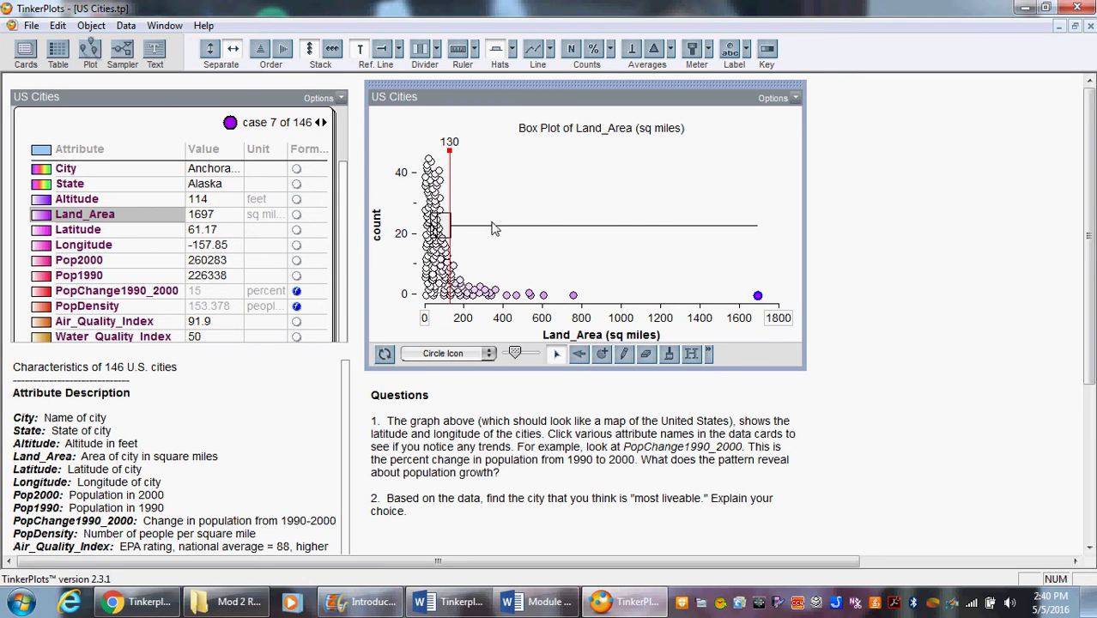
{"action": "mouse_move", "coordinate": [757, 233]}
{"action": "left_click", "coordinate": [512, 50]}
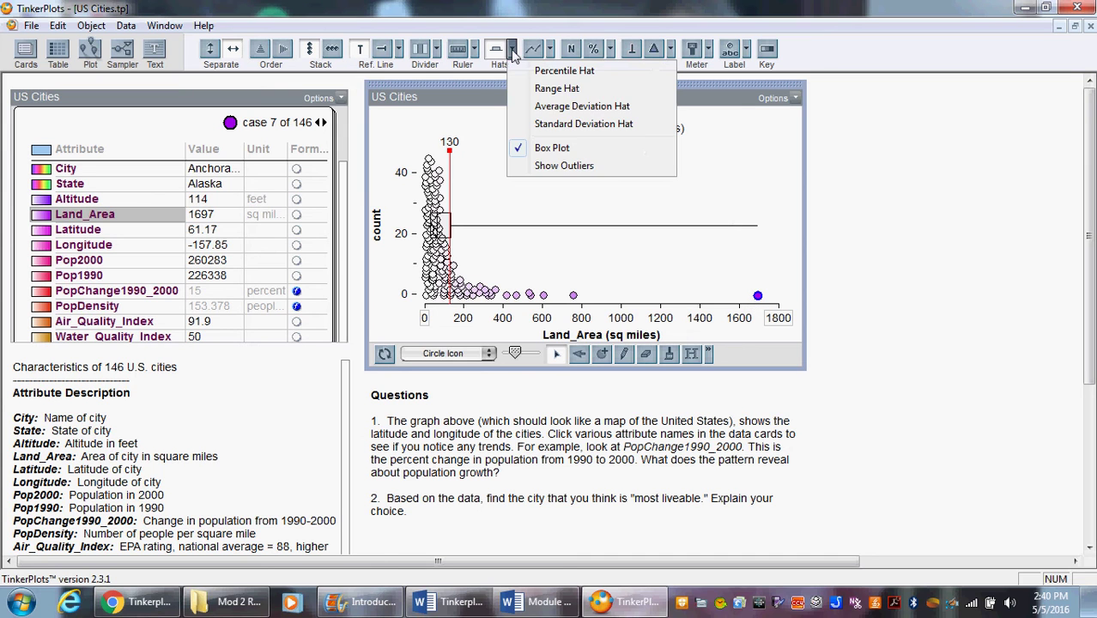
{"action": "left_click", "coordinate": [570, 166]}
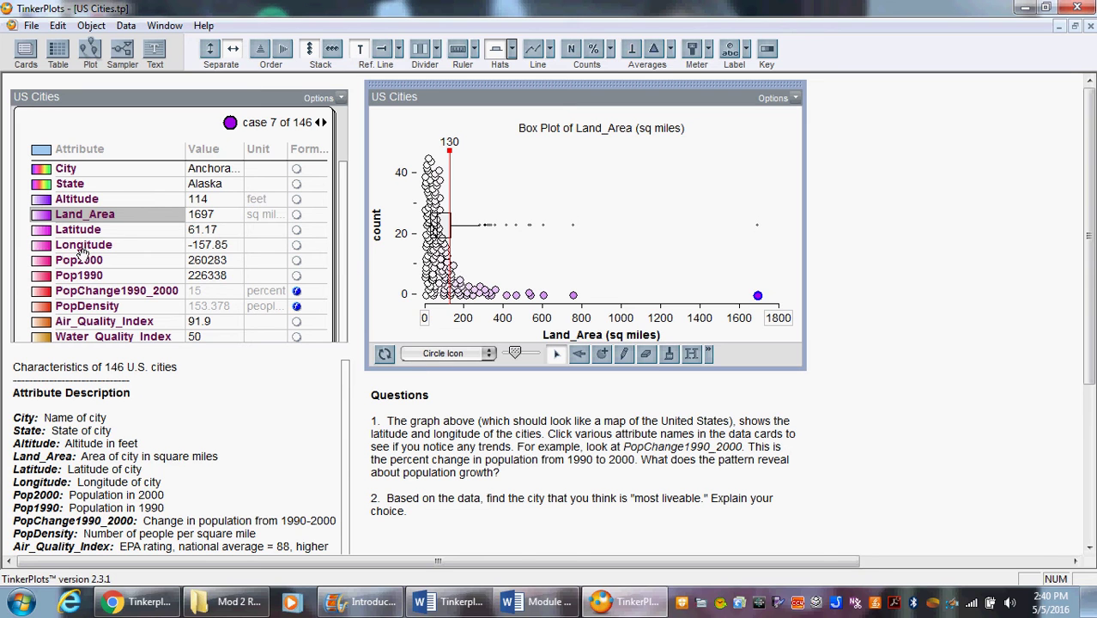
Switch the box plot through Pop2000, Air_Quality_Index and Pop2000 to Water_Quality_Index, with the reference line off
{"action": "left_click_drag", "start_coordinate": [79, 262], "coordinate": [523, 311]}
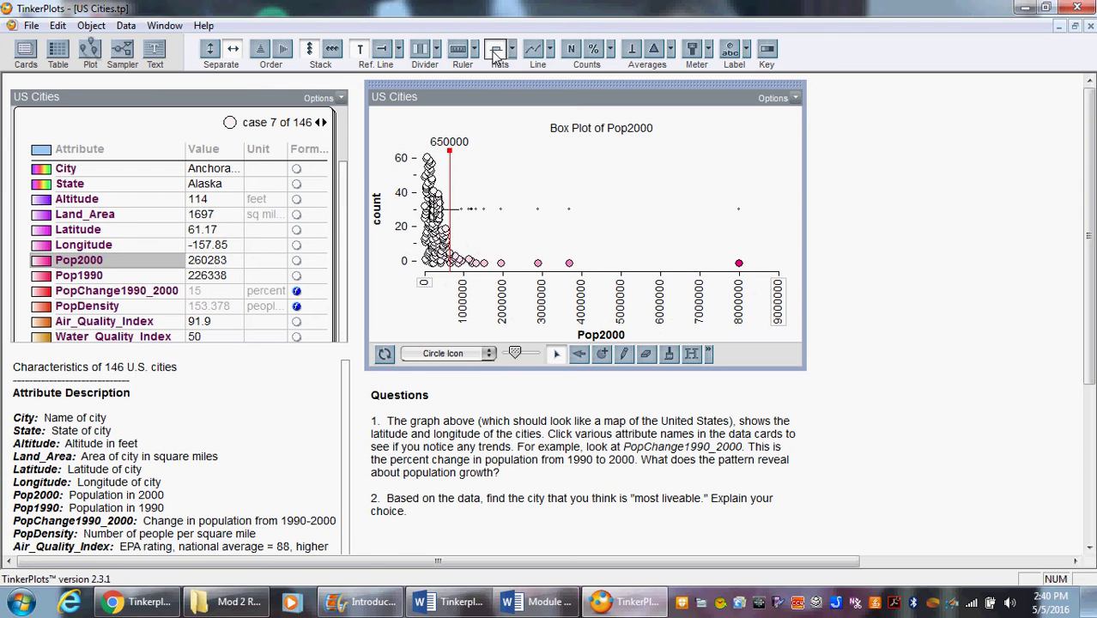
{"action": "left_click", "coordinate": [360, 49]}
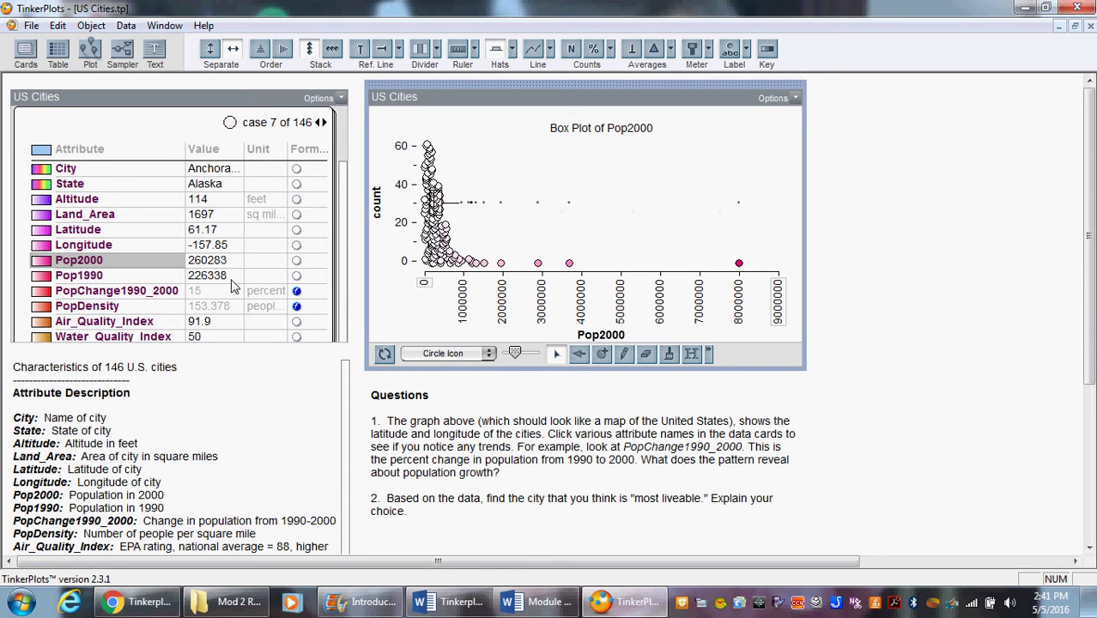
{"action": "left_click_drag", "start_coordinate": [89, 321], "coordinate": [546, 319]}
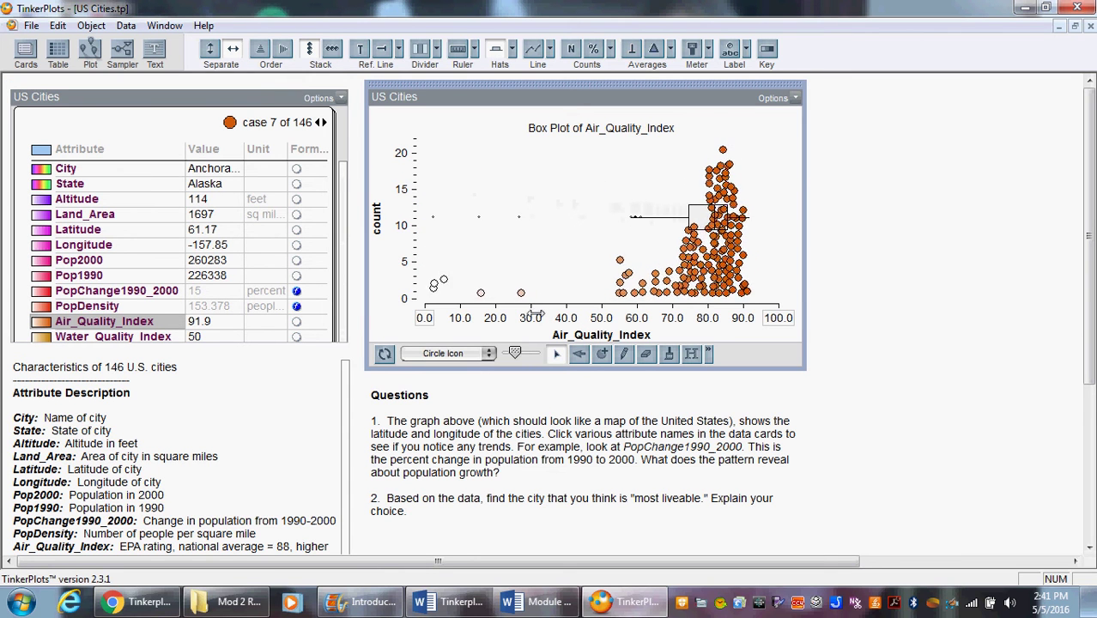
{"action": "mouse_move", "coordinate": [728, 225]}
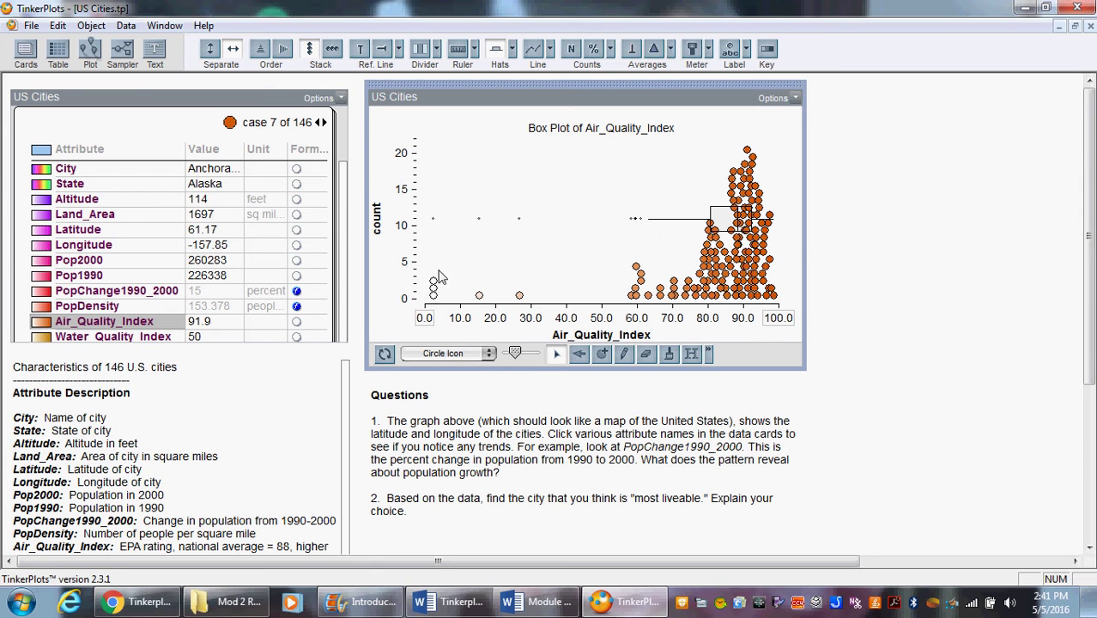
{"action": "left_click_drag", "start_coordinate": [88, 261], "coordinate": [515, 325]}
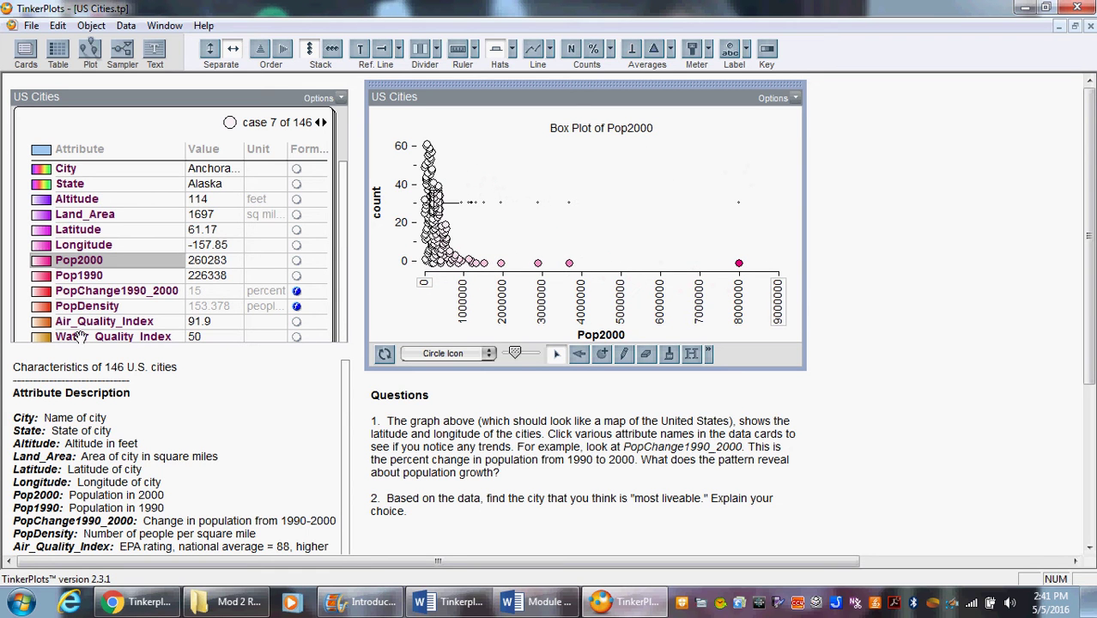
{"action": "left_click_drag", "start_coordinate": [79, 336], "coordinate": [578, 324]}
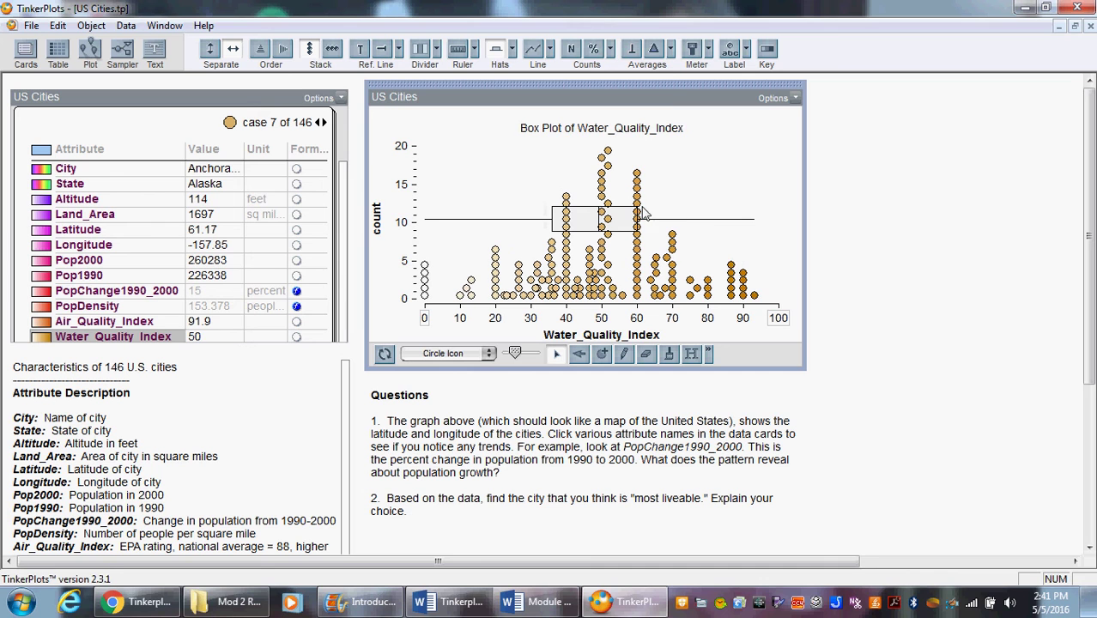
{"action": "left_click", "coordinate": [511, 49]}
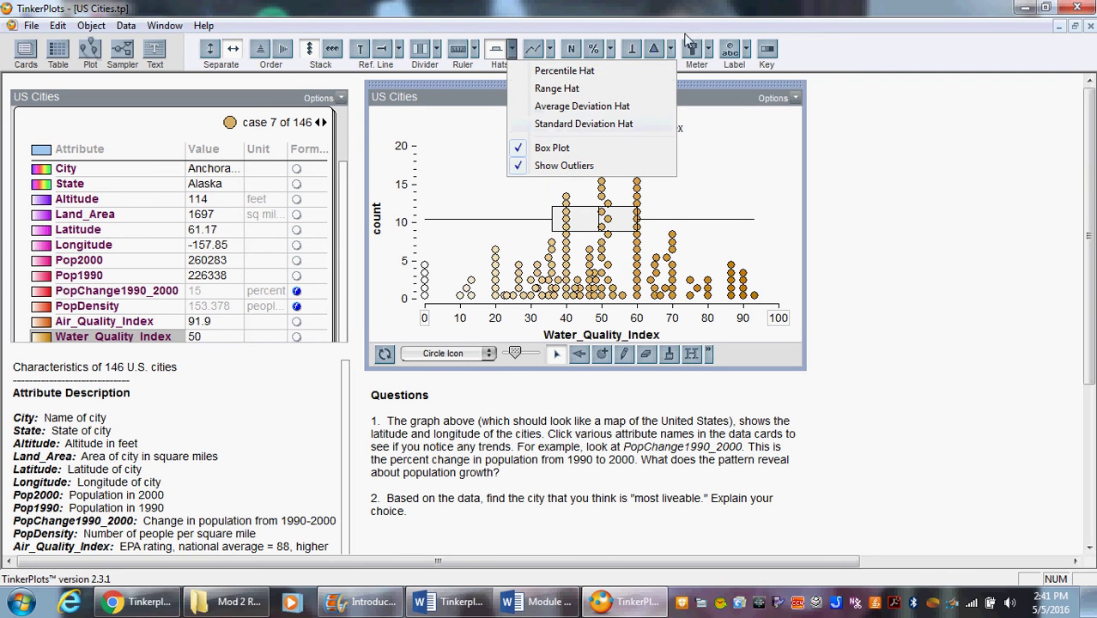
{"action": "left_click", "coordinate": [712, 15]}
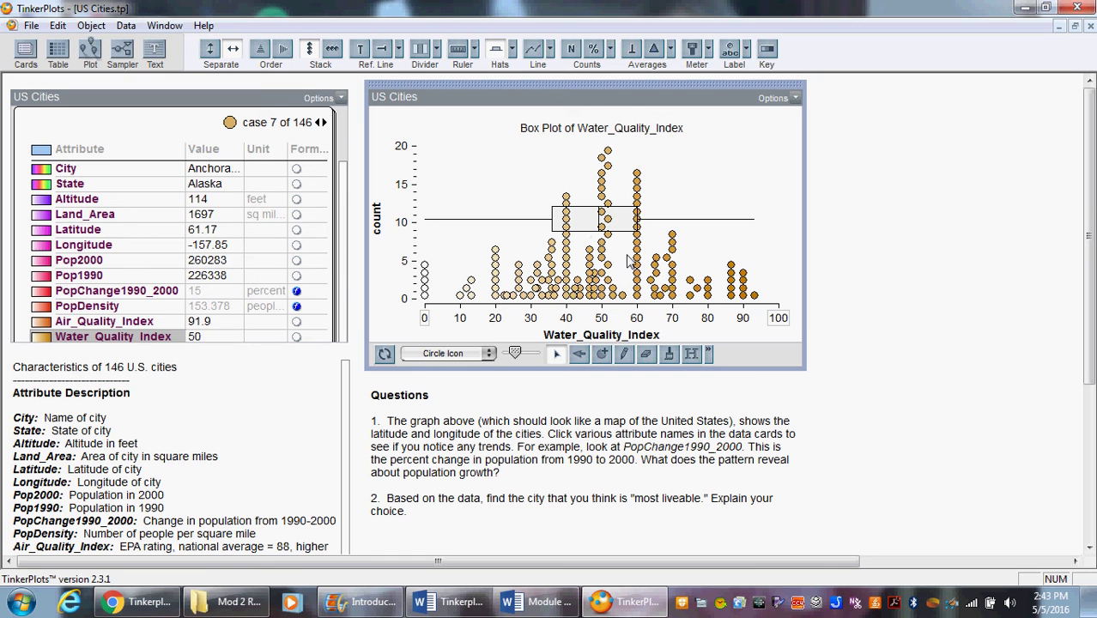
Mark the median and show numeric values beside the average markers
{"action": "left_click", "coordinate": [632, 50]}
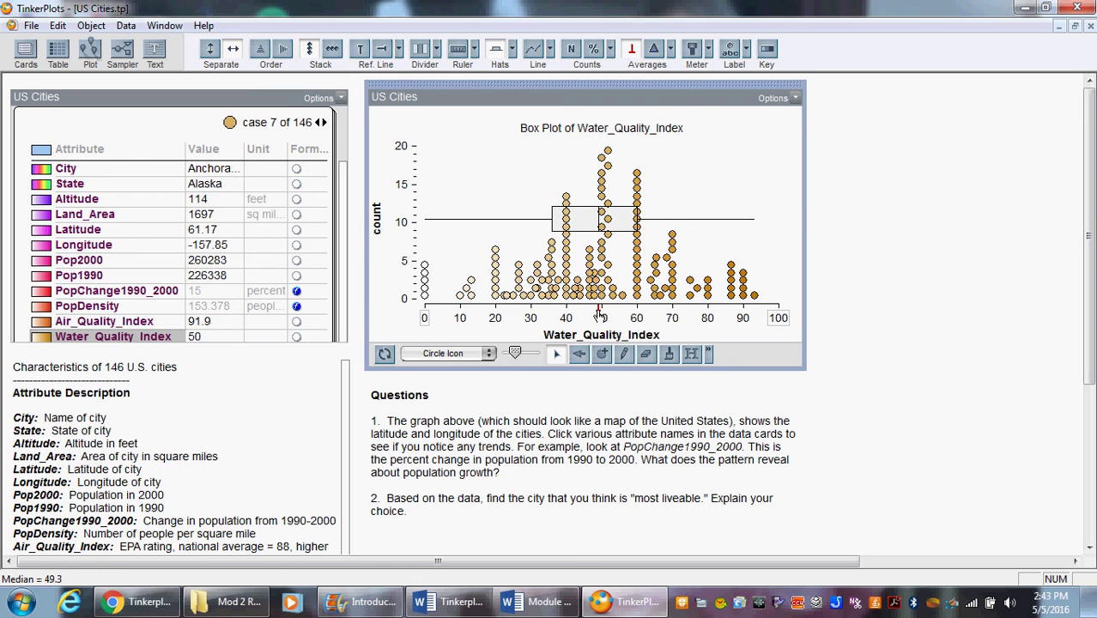
{"action": "left_click", "coordinate": [670, 50]}
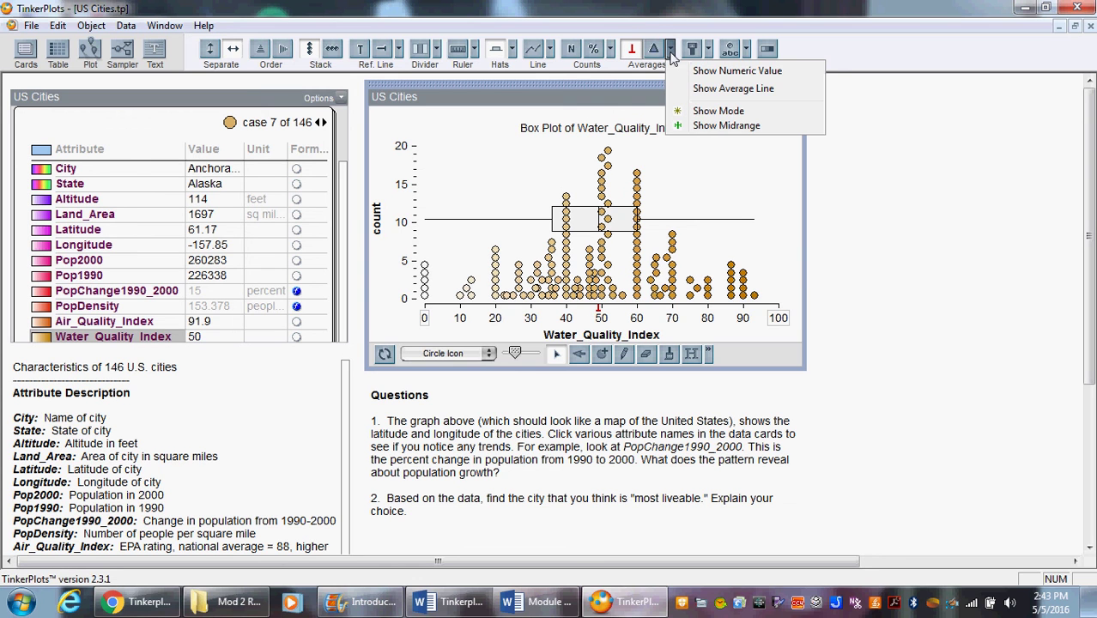
{"action": "left_click", "coordinate": [700, 72]}
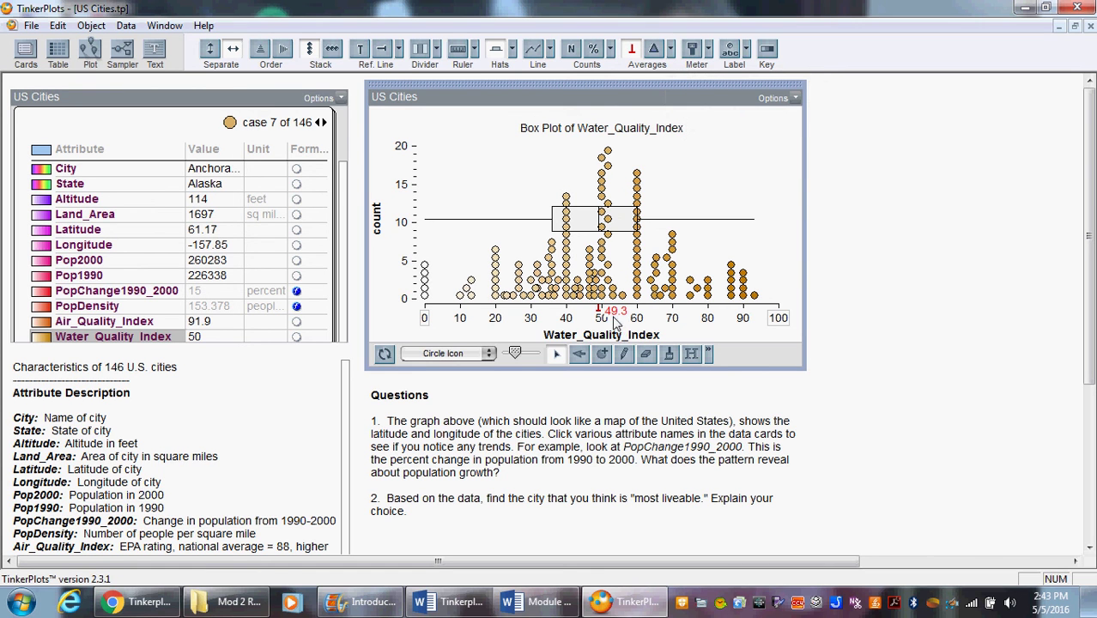
Show only the mean (48.2473 for Water_Quality_Index), then plot Pop2000 with mean 419119
{"action": "left_click", "coordinate": [655, 49]}
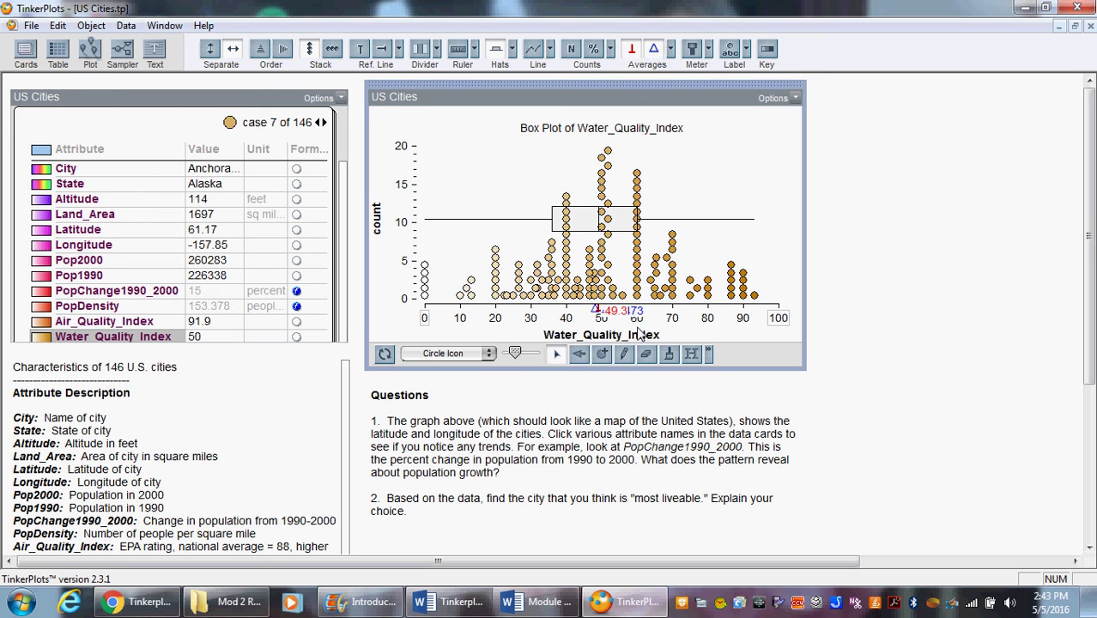
{"action": "left_click", "coordinate": [632, 49]}
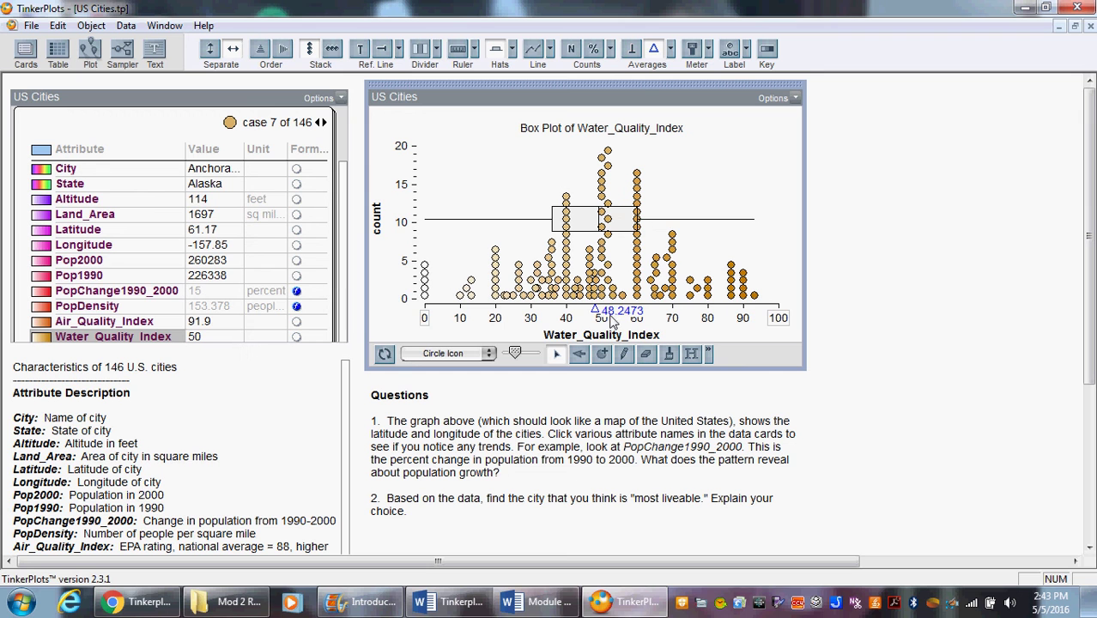
{"action": "left_click_drag", "start_coordinate": [101, 260], "coordinate": [591, 329]}
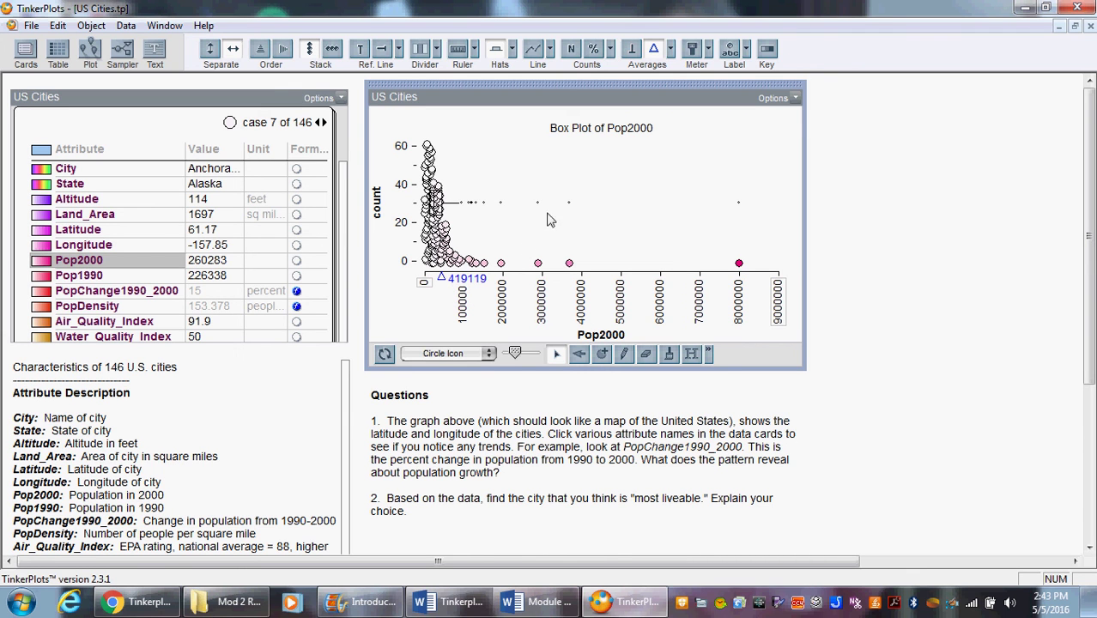
Turn on both Mean and Median markers for Pop2000, labelled 419119 and 237229
{"action": "left_click", "coordinate": [632, 49]}
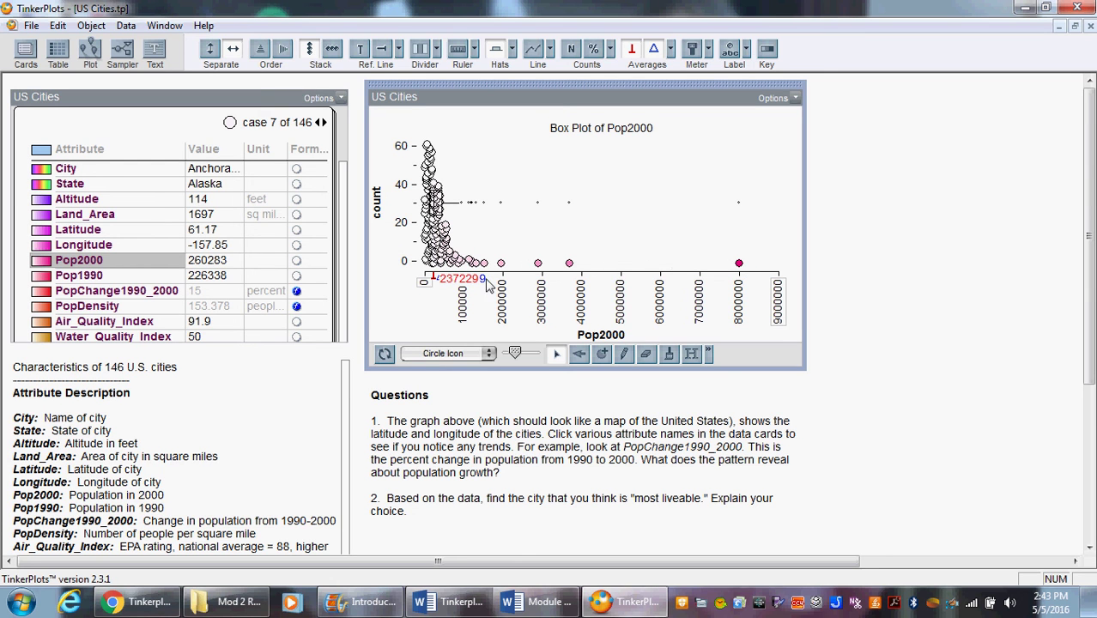
{"action": "mouse_move", "coordinate": [446, 285]}
{"action": "left_click", "coordinate": [632, 49]}
{"action": "left_click", "coordinate": [655, 50]}
{"action": "left_click", "coordinate": [632, 49]}
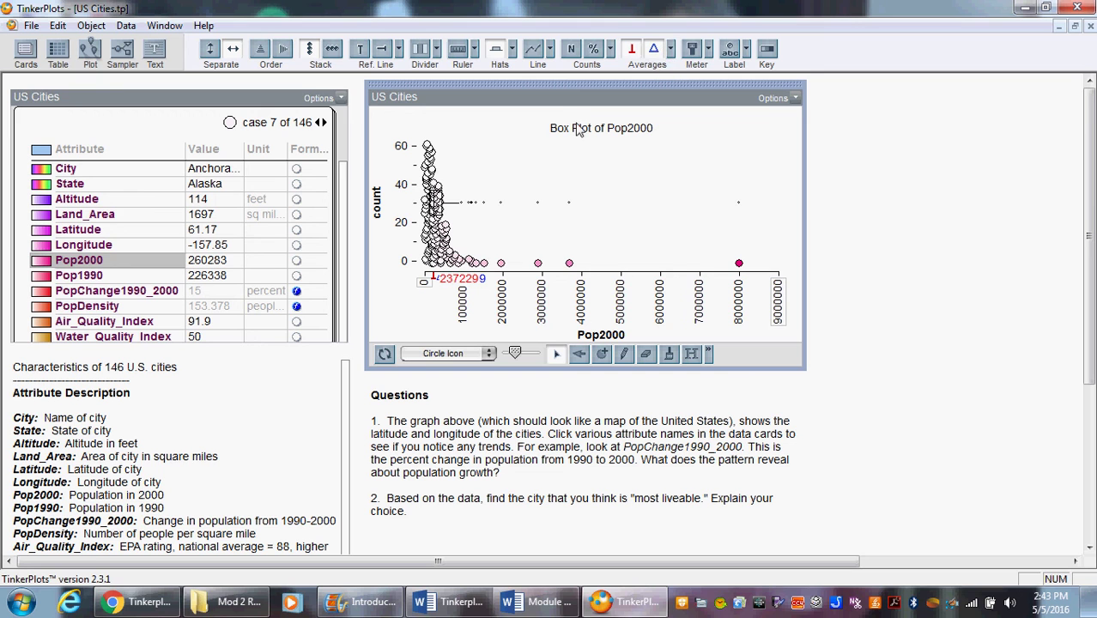